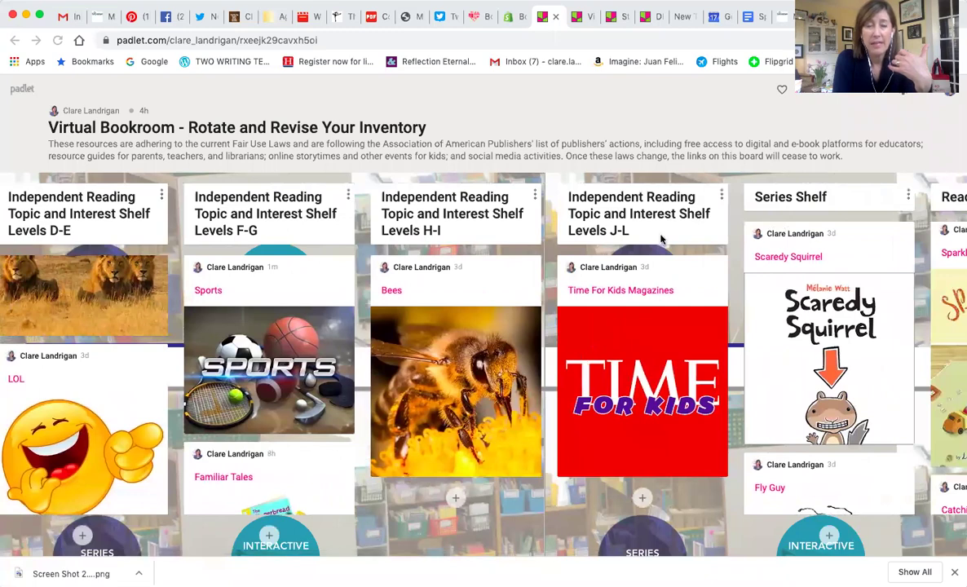
- Examine the Virtual Bookroom board's columns, from the Levels A-C independent reading shelf through the Mentor Text Set Theme column
{"action": "scroll", "coordinate": [496, 291], "scroll_direction": "right", "scroll_amount": 5}
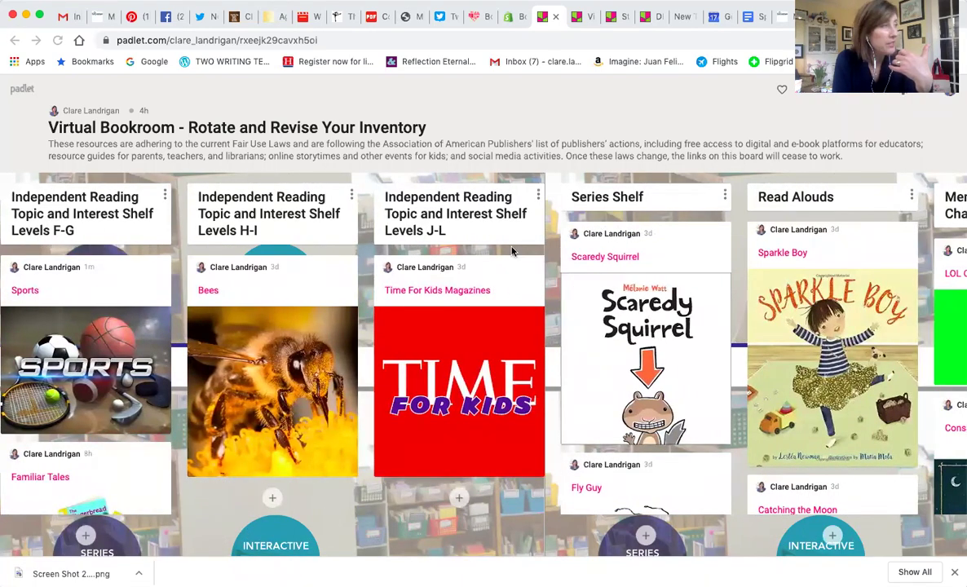
{"action": "scroll", "coordinate": [528, 257], "scroll_direction": "right", "scroll_amount": 5}
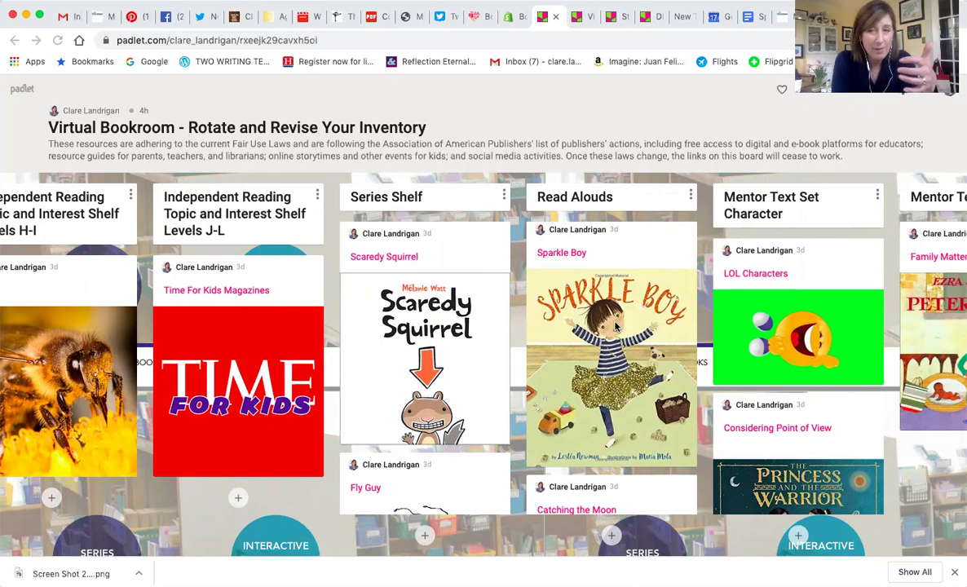
{"action": "scroll", "coordinate": [615, 326], "scroll_direction": "right", "scroll_amount": 8}
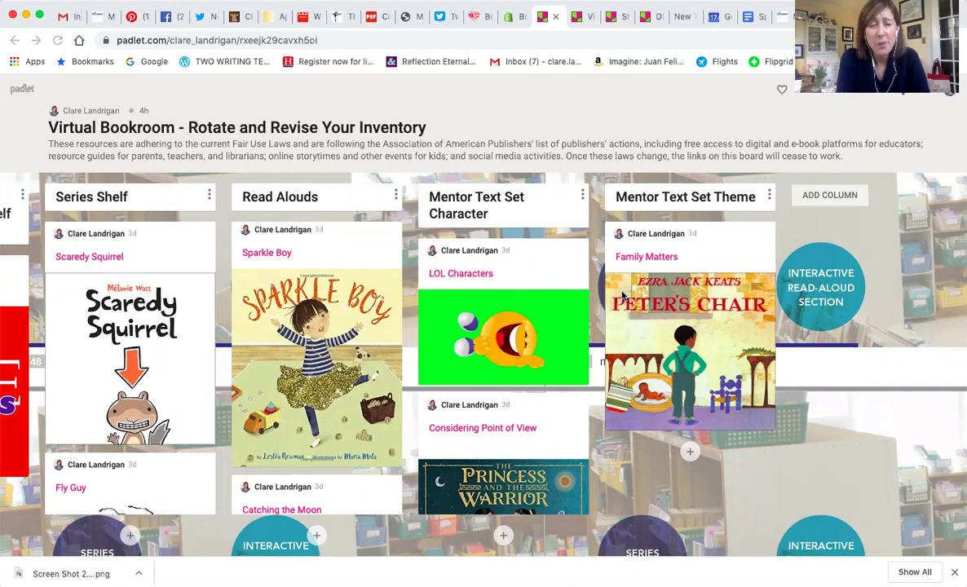
{"action": "scroll", "coordinate": [621, 294], "scroll_direction": "left", "scroll_amount": 10}
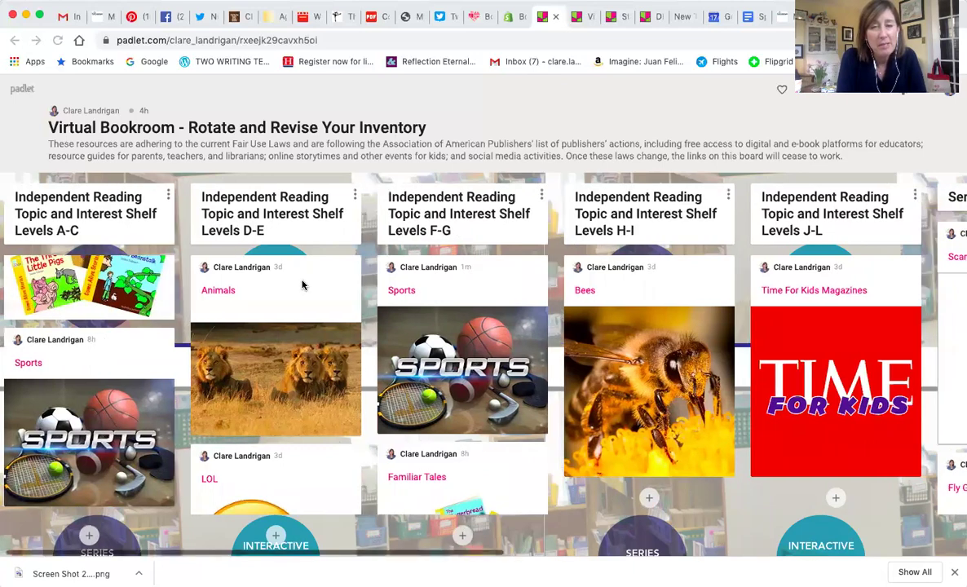
{"action": "scroll", "coordinate": [302, 283], "scroll_direction": "right", "scroll_amount": 5}
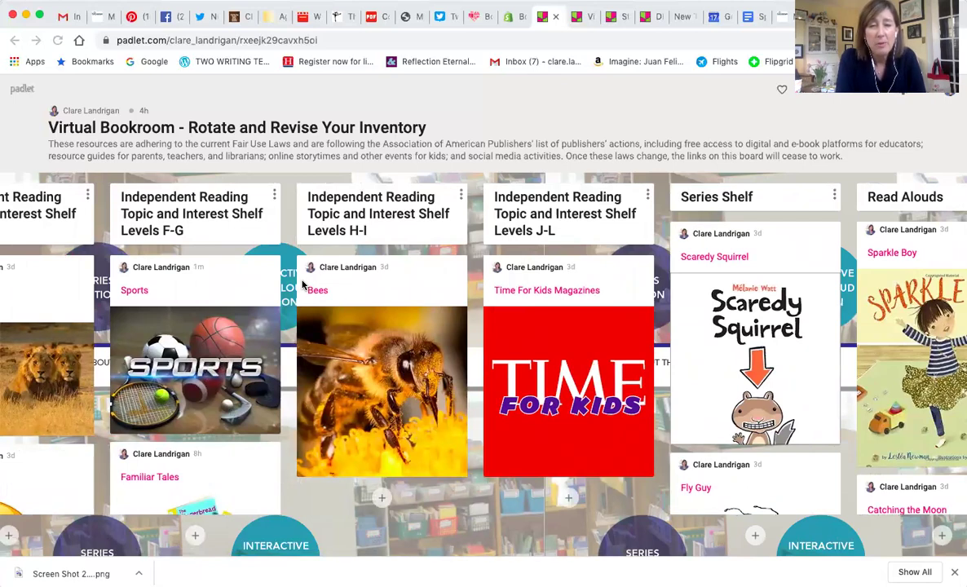
{"action": "scroll", "coordinate": [610, 277], "scroll_direction": "right", "scroll_amount": 10}
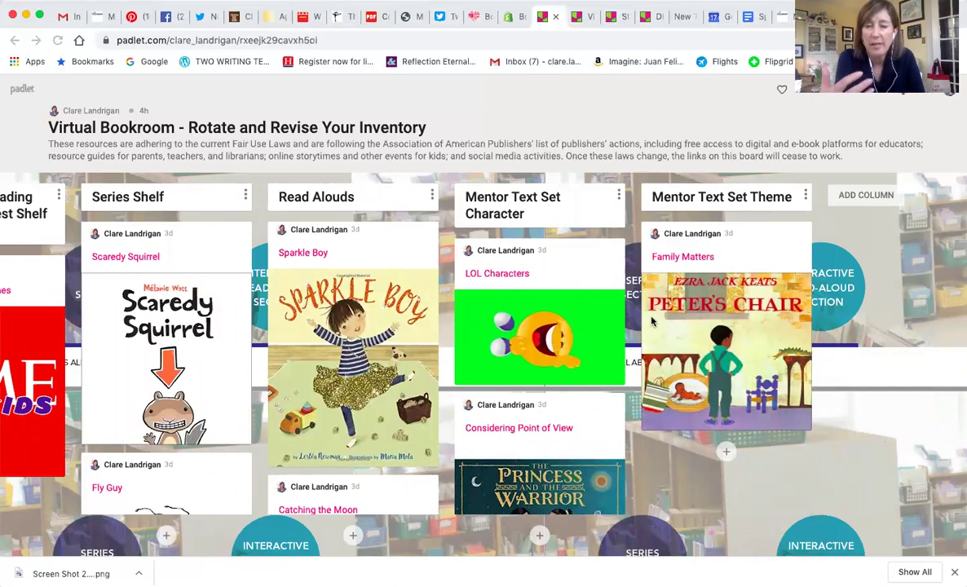
{"action": "scroll", "coordinate": [456, 304], "scroll_direction": "left", "scroll_amount": 4}
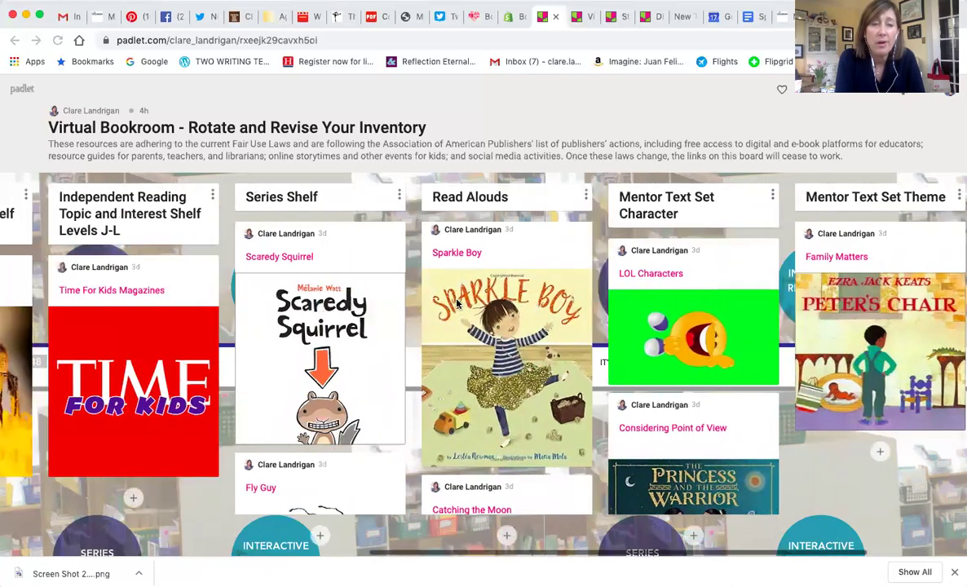
{"action": "scroll", "coordinate": [457, 304], "scroll_direction": "left", "scroll_amount": 4}
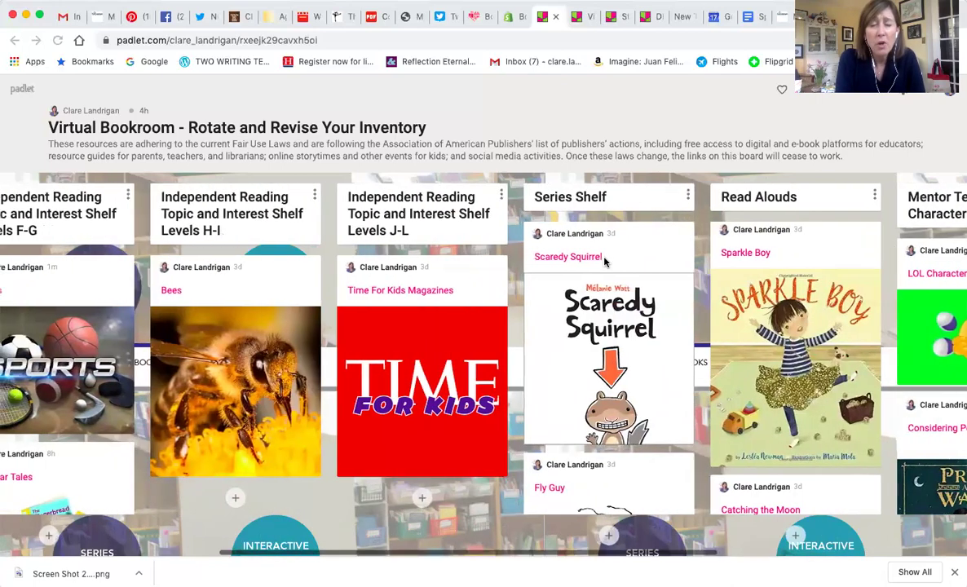
{"action": "scroll", "coordinate": [604, 261], "scroll_direction": "left", "scroll_amount": 8}
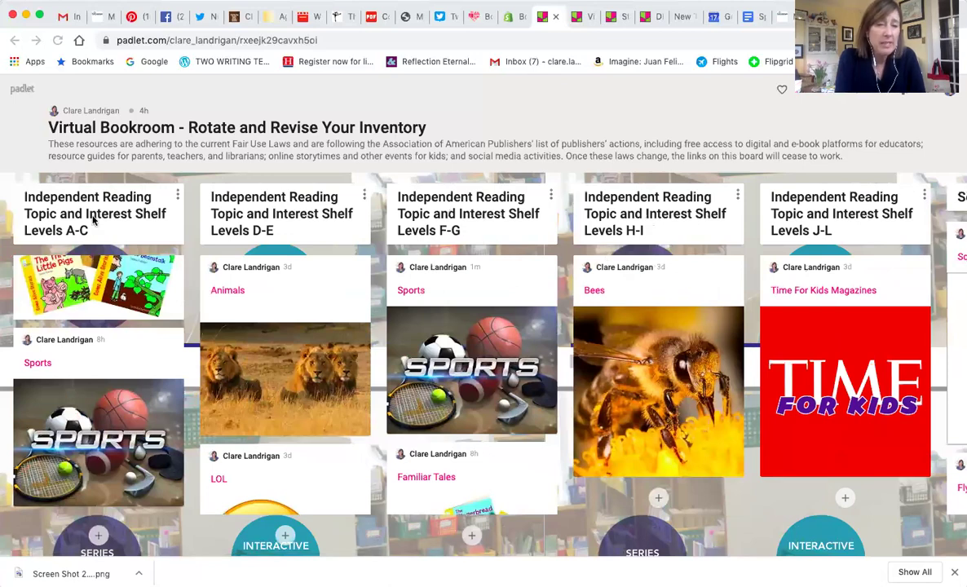
- Open the Animals document from the Levels A-C shelf and follow its Sloths link
{"action": "scroll", "coordinate": [90, 258], "scroll_direction": "up", "scroll_amount": 5}
{"action": "scroll", "coordinate": [89, 258], "scroll_direction": "up", "scroll_amount": 3}
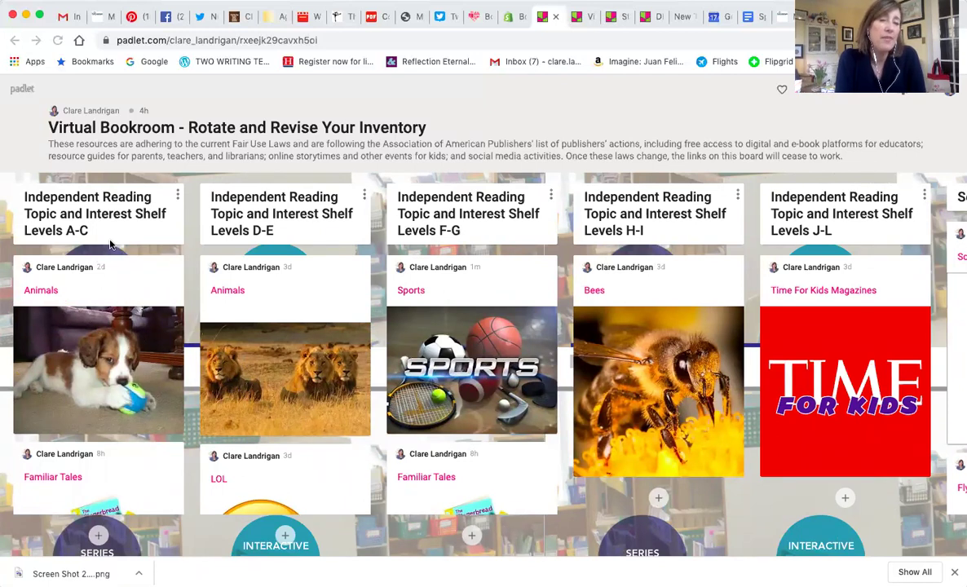
{"action": "left_click", "coordinate": [46, 291]}
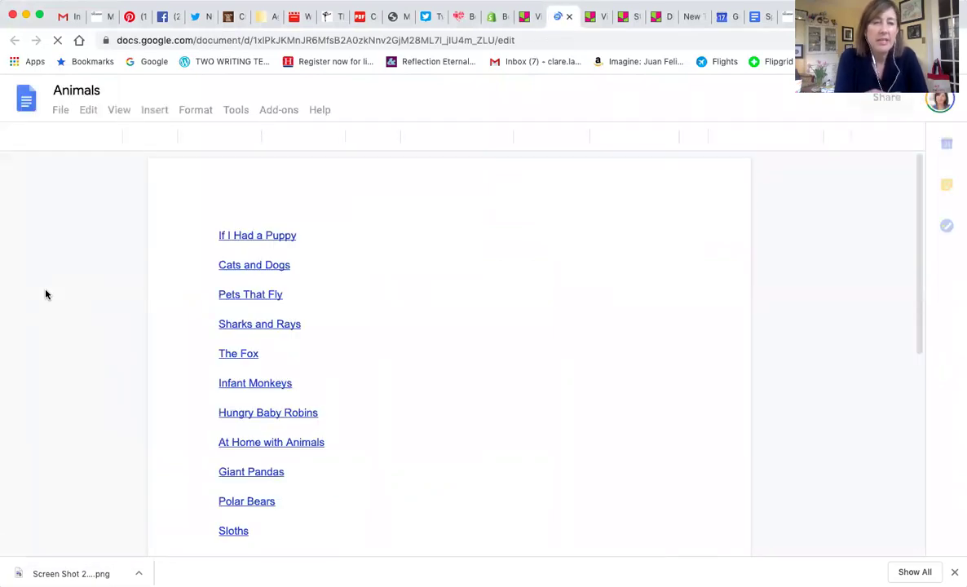
{"action": "scroll", "coordinate": [243, 302], "scroll_direction": "down", "scroll_amount": 3}
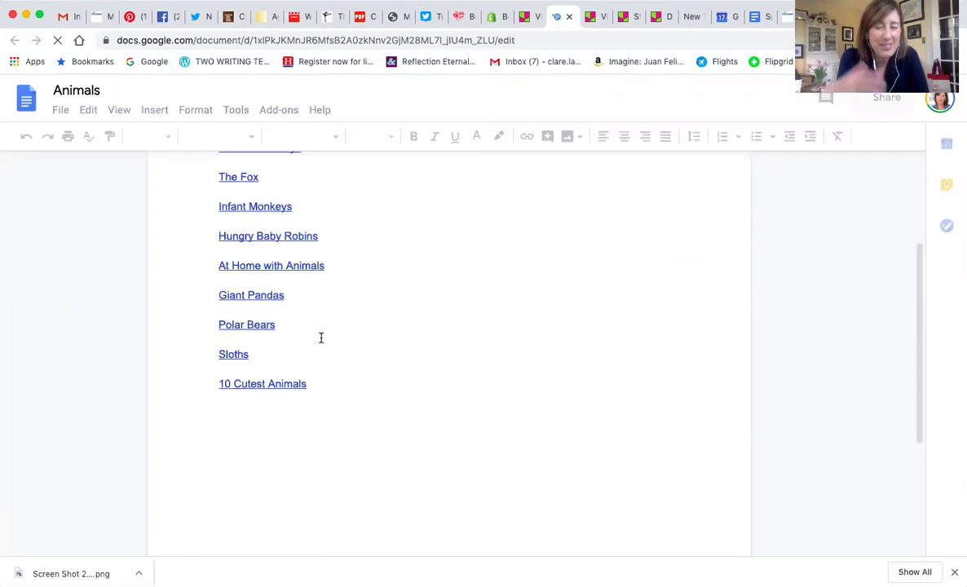
{"action": "left_click", "coordinate": [232, 356]}
{"action": "scroll", "coordinate": [233, 351], "scroll_direction": "up", "scroll_amount": 2}
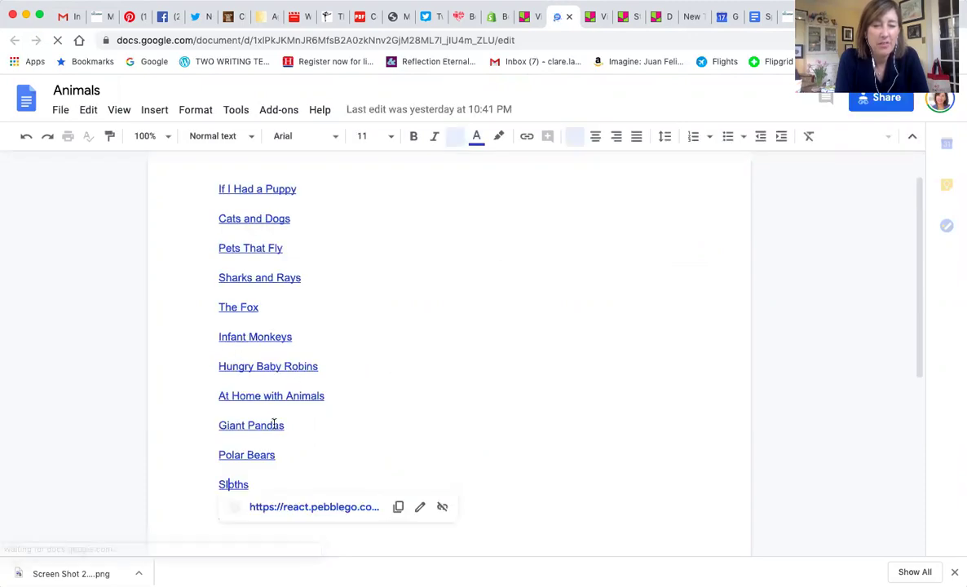
{"action": "left_click", "coordinate": [343, 507]}
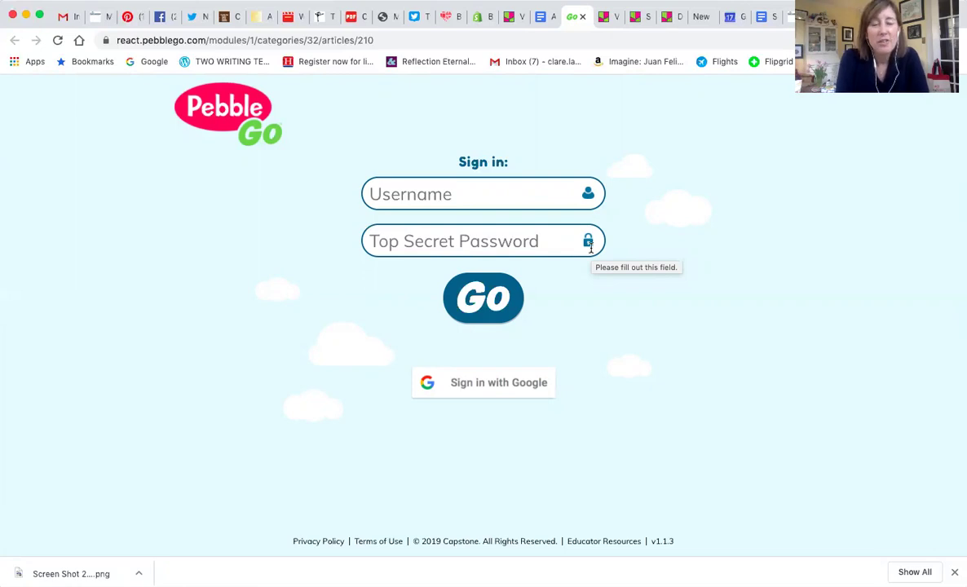
- Return to the Animals document and open the linked book If I Had a Puppy
{"action": "left_click", "coordinate": [542, 17]}
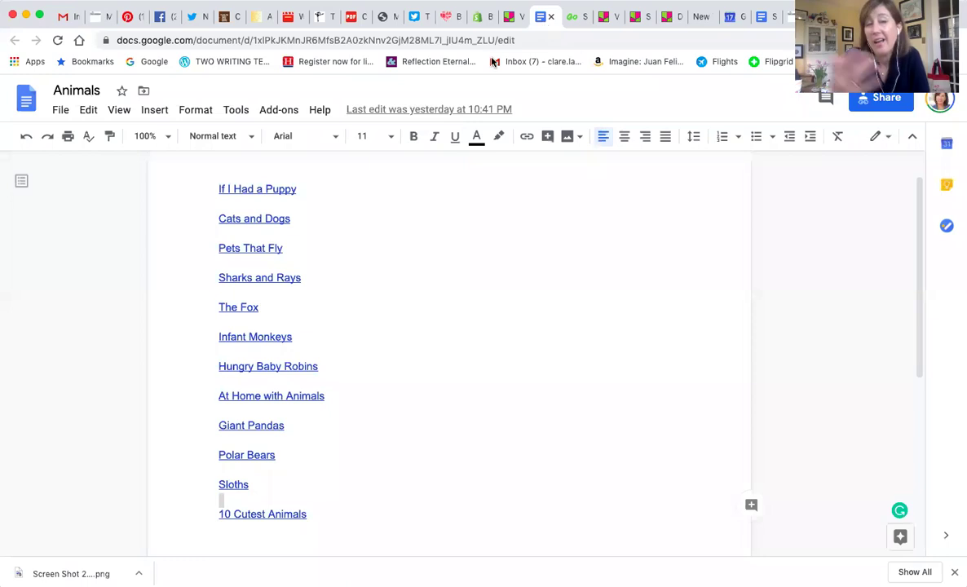
{"action": "left_click", "coordinate": [244, 188]}
{"action": "left_click", "coordinate": [278, 213]}
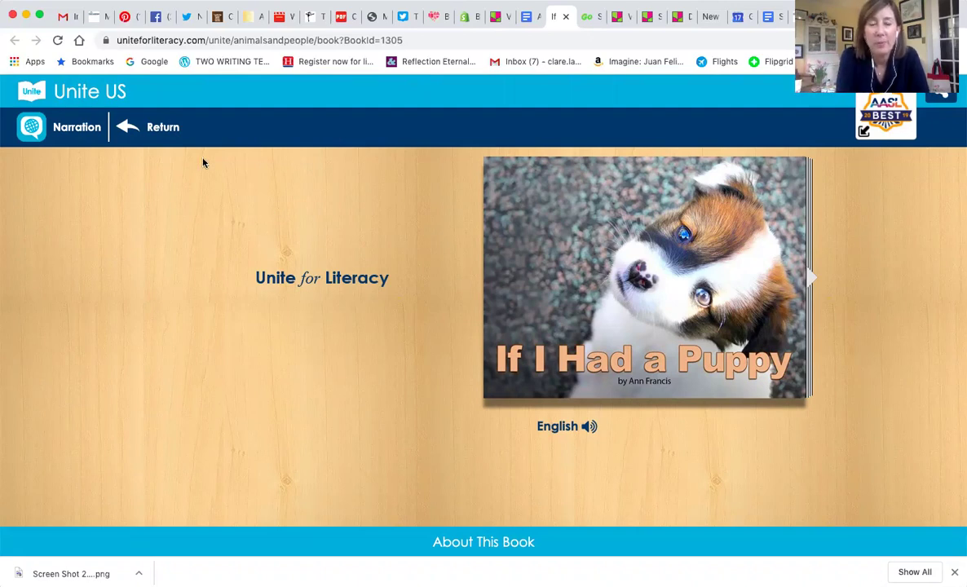
- Transfer the Familiar Tales post from the Levels D-E shelf to the Virtual Classroom Library padlet and view that board
{"action": "left_click", "coordinate": [501, 25]}
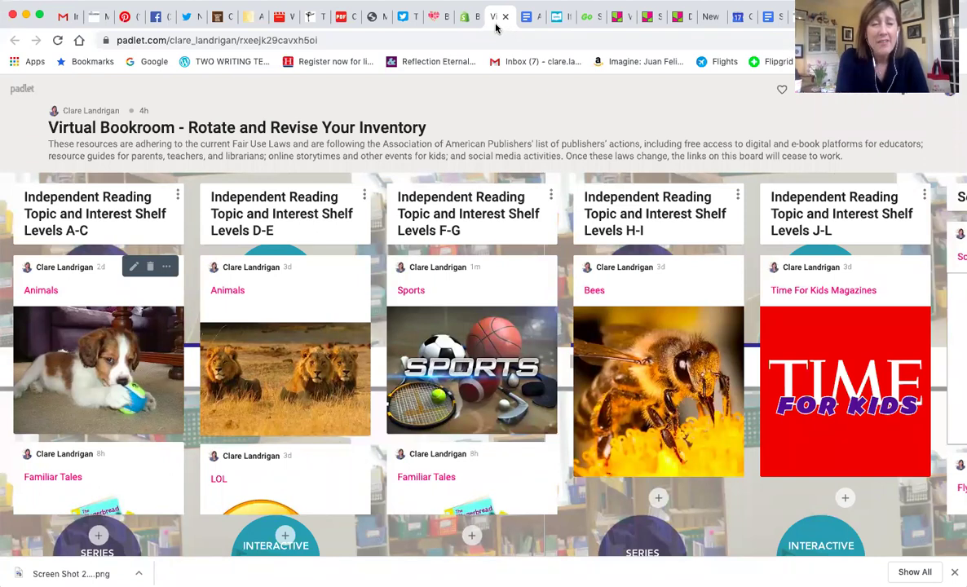
{"action": "scroll", "coordinate": [323, 274], "scroll_direction": "down", "scroll_amount": 5}
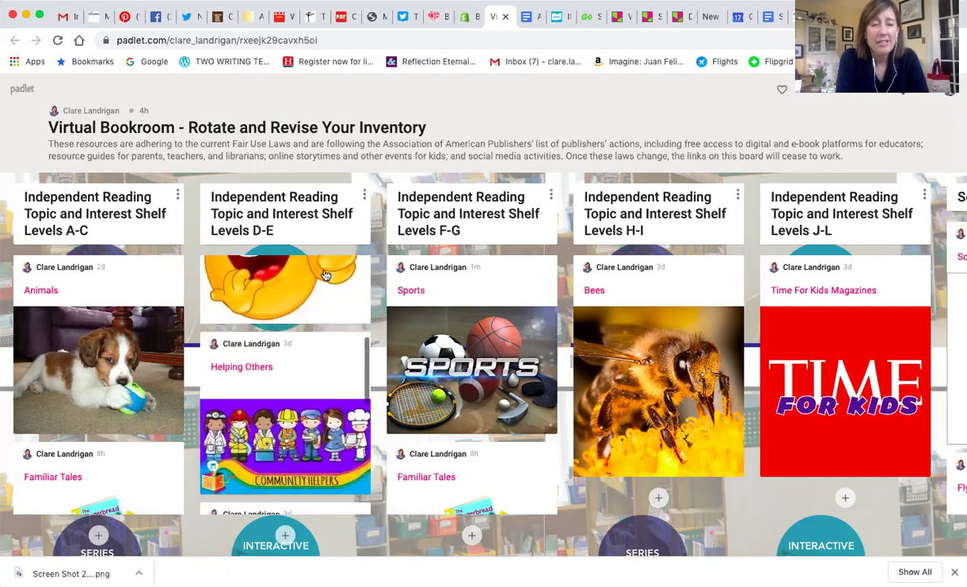
{"action": "scroll", "coordinate": [324, 274], "scroll_direction": "down", "scroll_amount": 5}
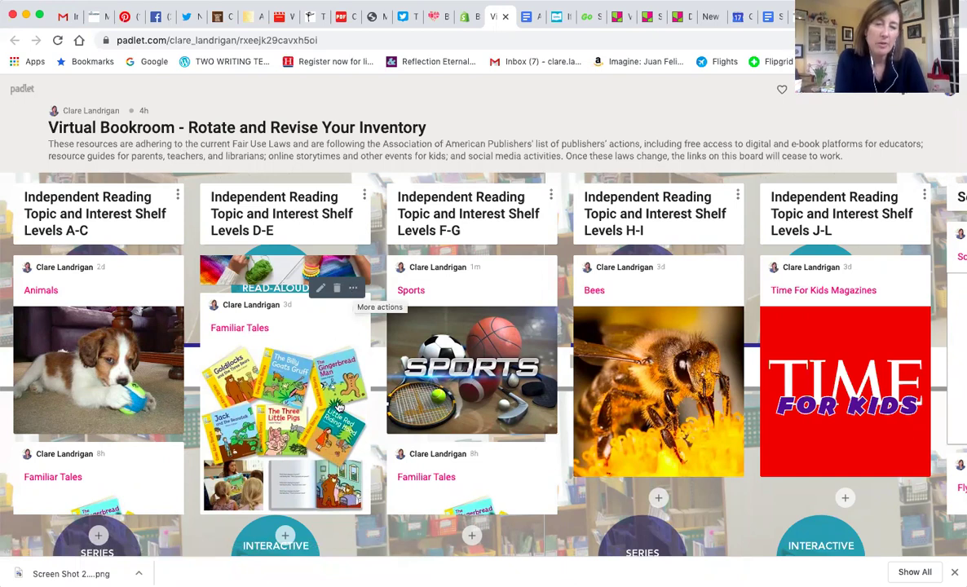
{"action": "left_click", "coordinate": [353, 289]}
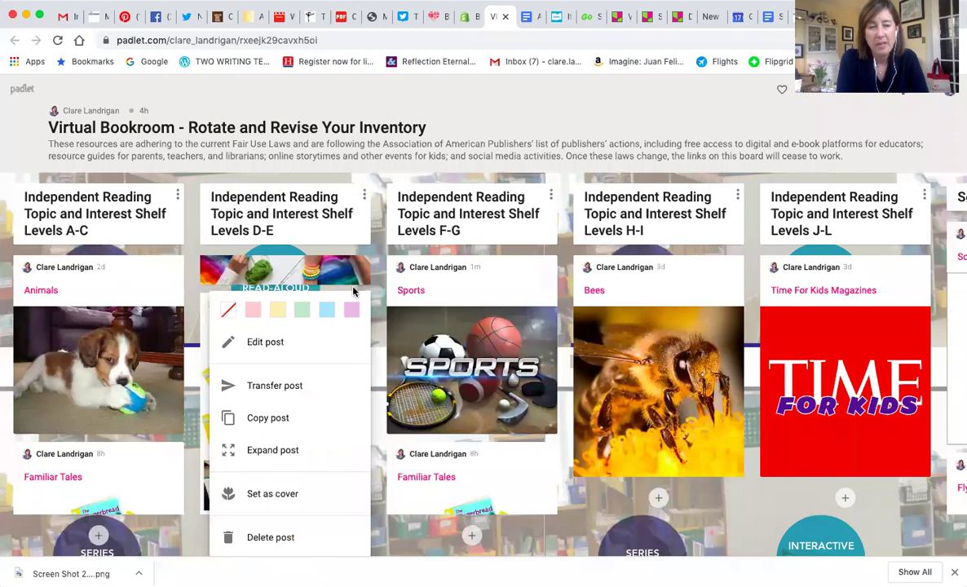
{"action": "left_click", "coordinate": [306, 385]}
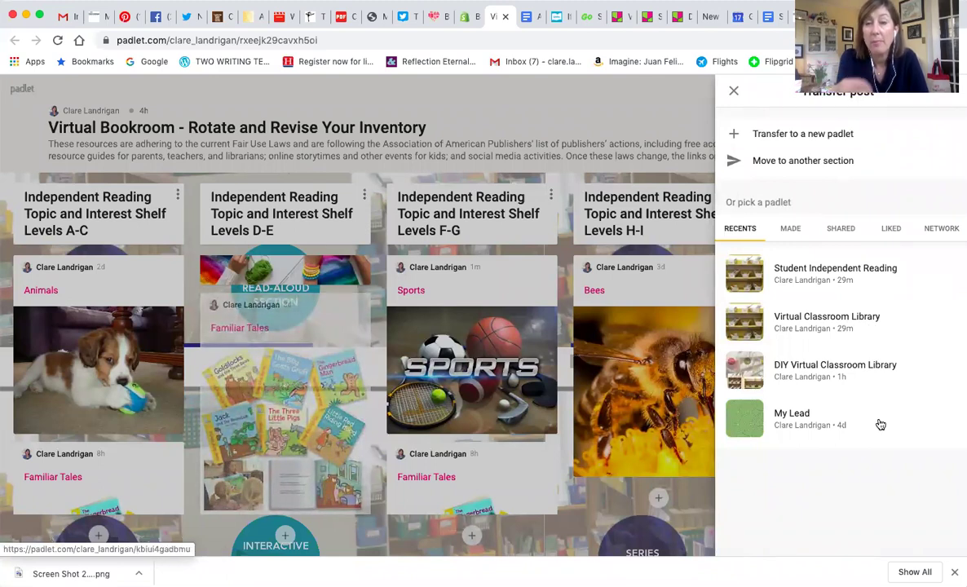
{"action": "left_click", "coordinate": [870, 328]}
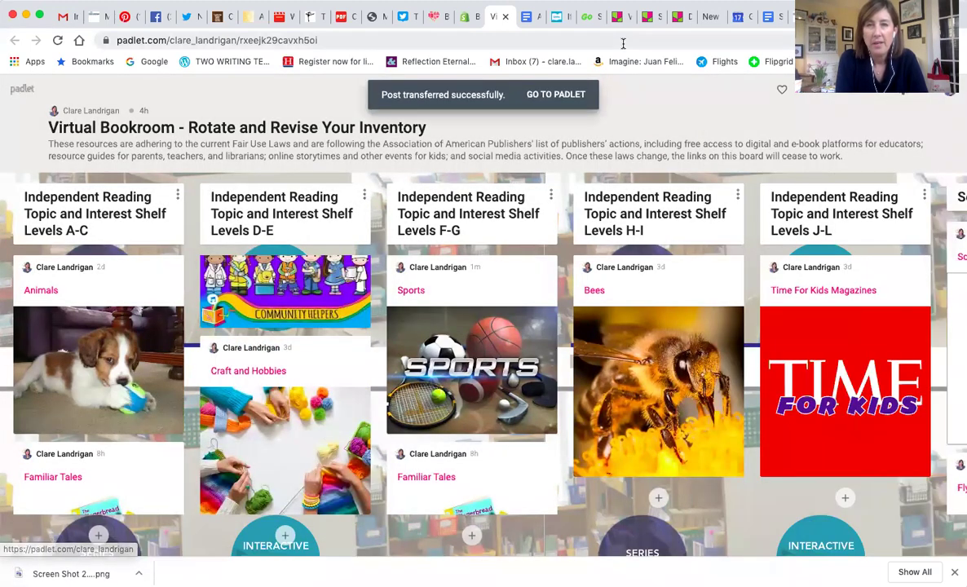
{"action": "left_click", "coordinate": [680, 21]}
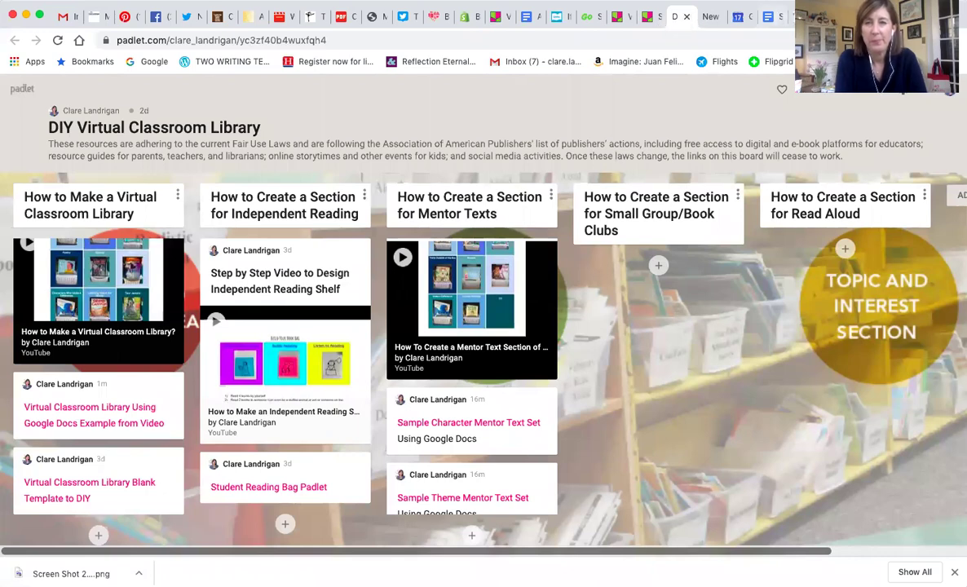
{"action": "left_click", "coordinate": [629, 27]}
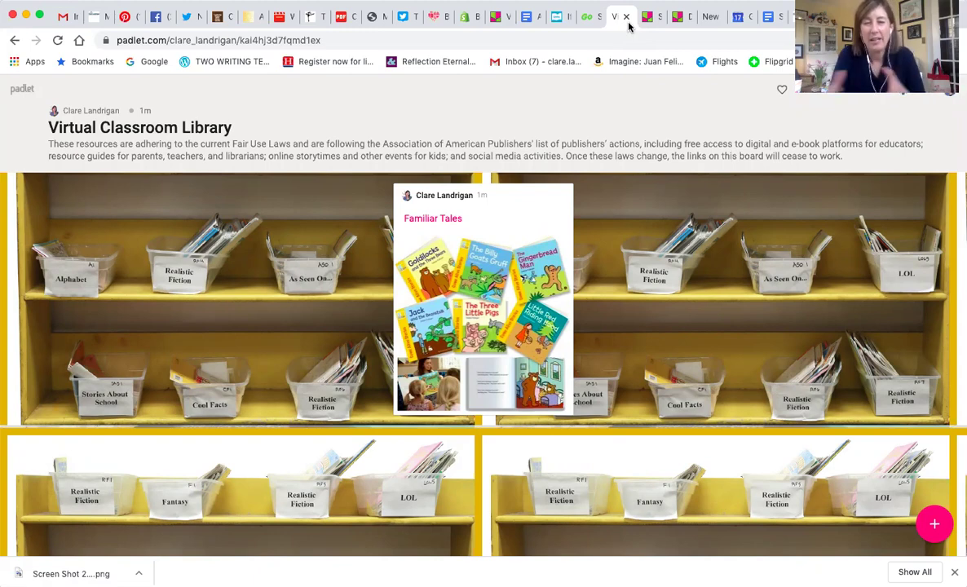
- Return to the Virtual Bookroom board and open the Familiar Tales document from the Levels A-C shelf
{"action": "left_click", "coordinate": [501, 27]}
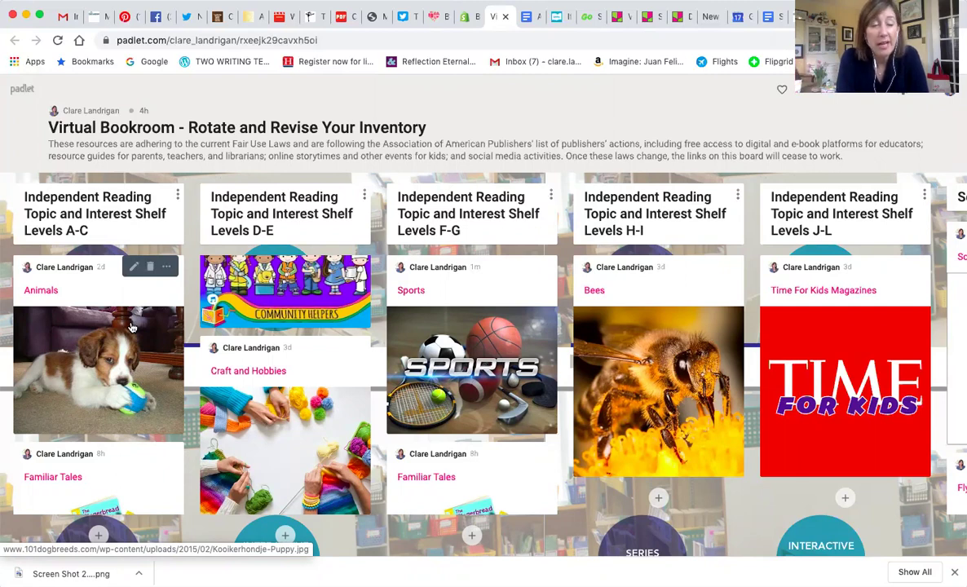
{"action": "scroll", "coordinate": [135, 334], "scroll_direction": "down", "scroll_amount": 5}
{"action": "scroll", "coordinate": [137, 343], "scroll_direction": "up", "scroll_amount": 1}
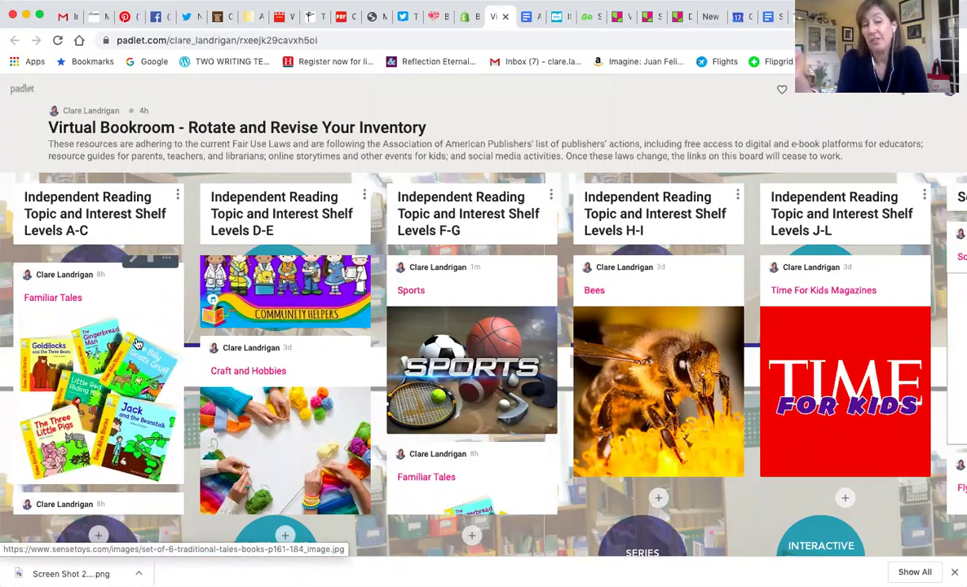
{"action": "left_click", "coordinate": [63, 300]}
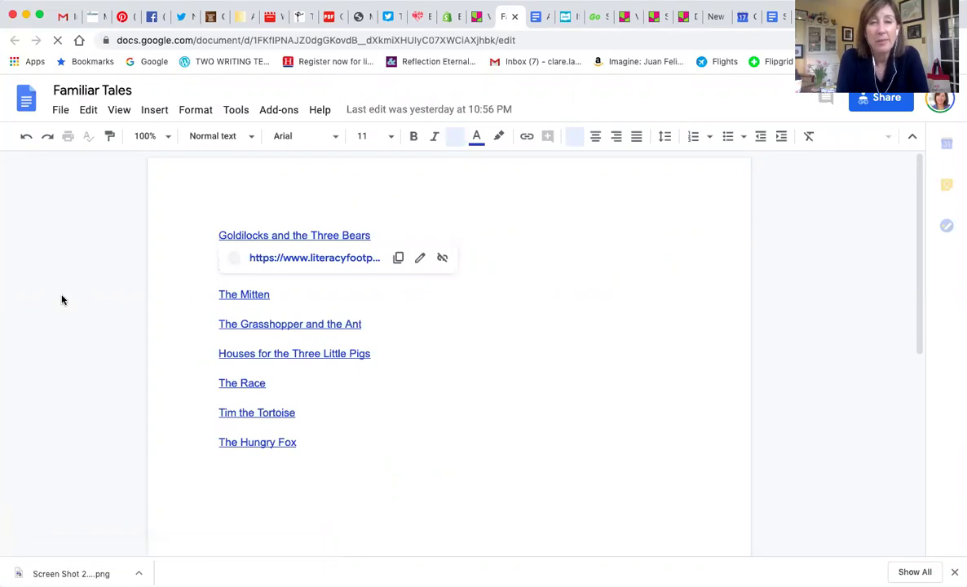
- Transfer the Levels A-C Familiar Tales post to the Student Independent Reading padlet, then view it alongside the Virtual Classroom Library board
{"action": "left_click", "coordinate": [479, 22]}
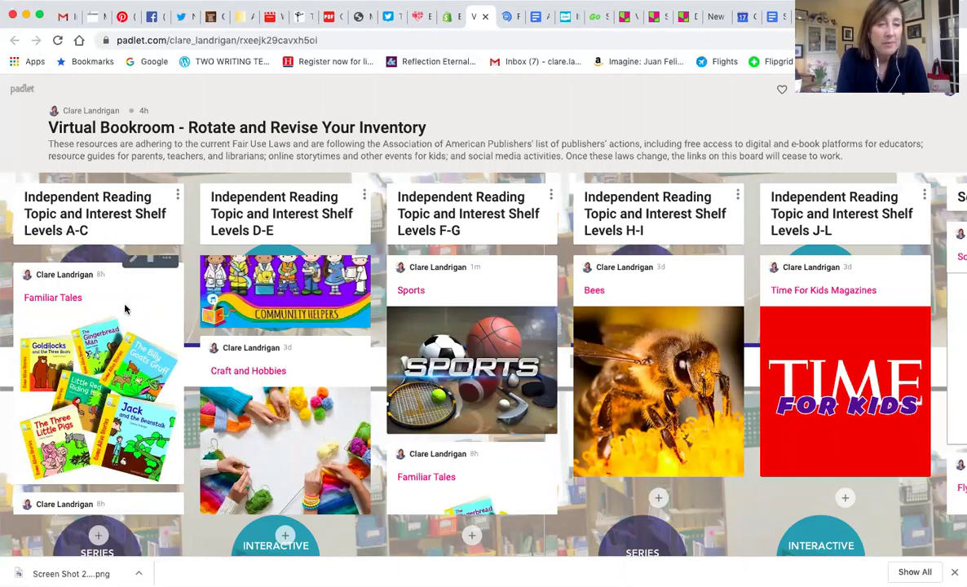
{"action": "scroll", "coordinate": [151, 281], "scroll_direction": "up", "scroll_amount": 1}
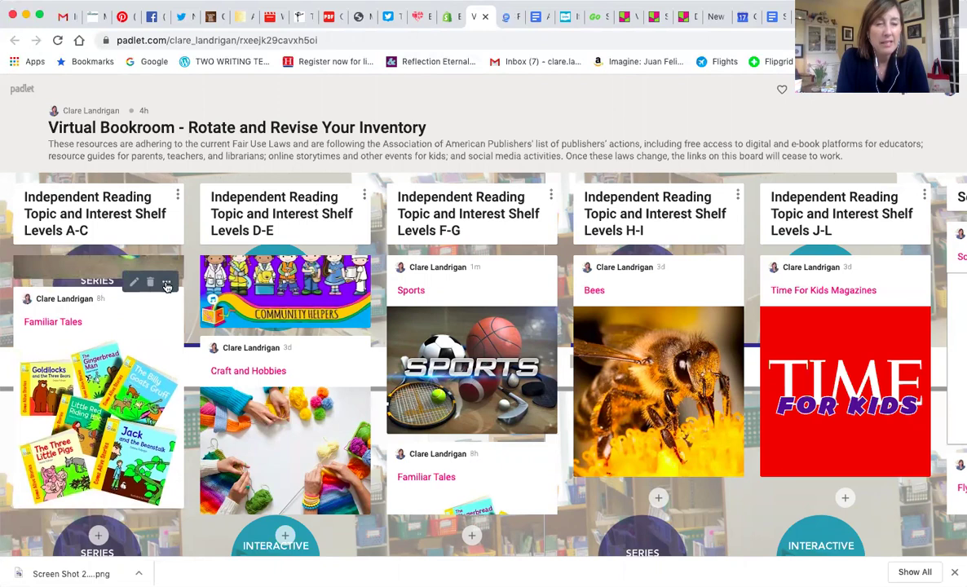
{"action": "left_click", "coordinate": [168, 281]}
{"action": "left_click", "coordinate": [88, 382]}
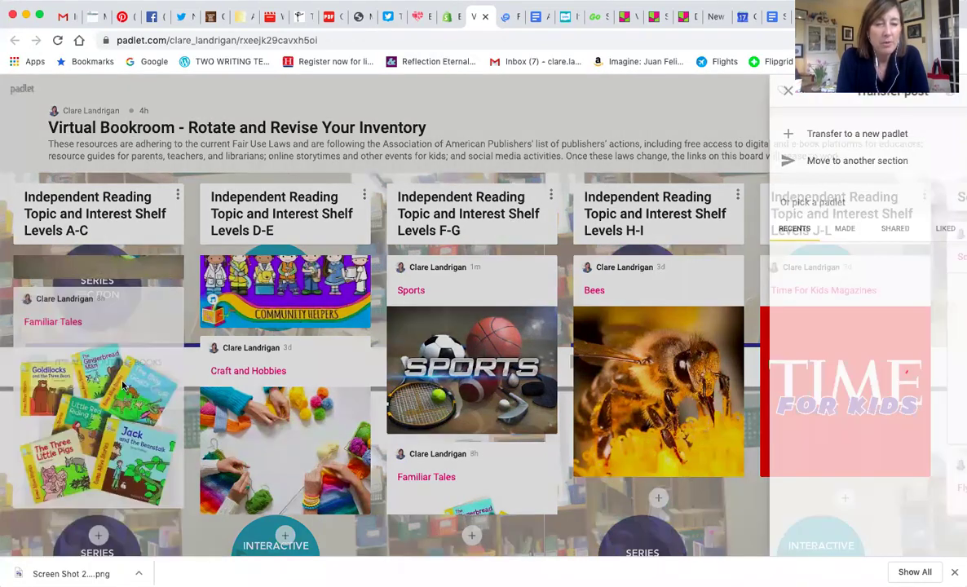
{"action": "left_click", "coordinate": [873, 324]}
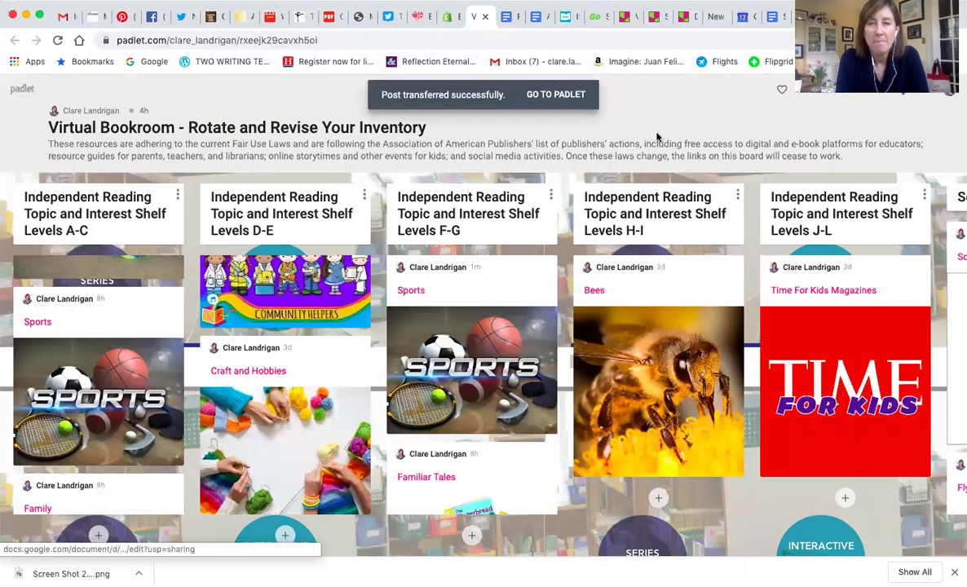
{"action": "left_click", "coordinate": [660, 24]}
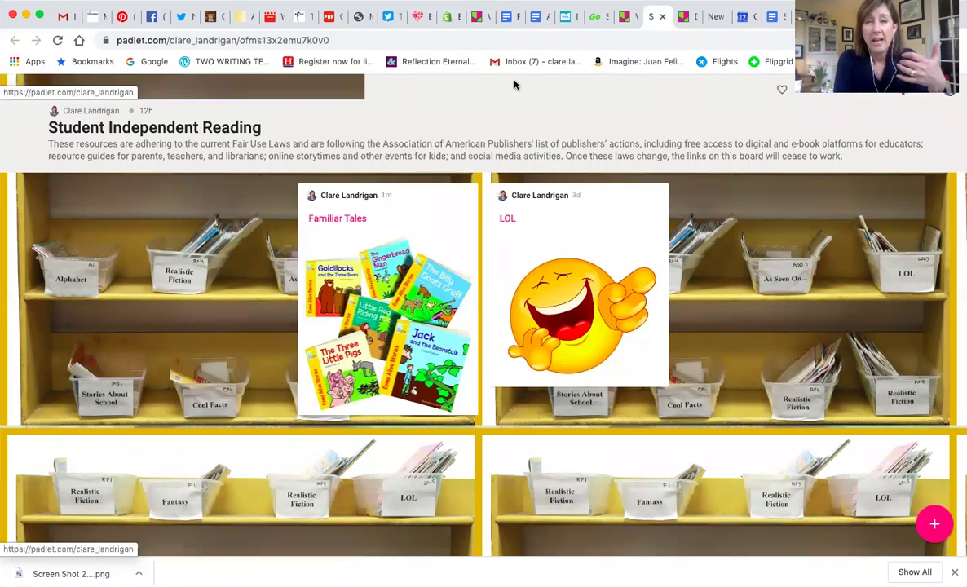
{"action": "left_click", "coordinate": [629, 30]}
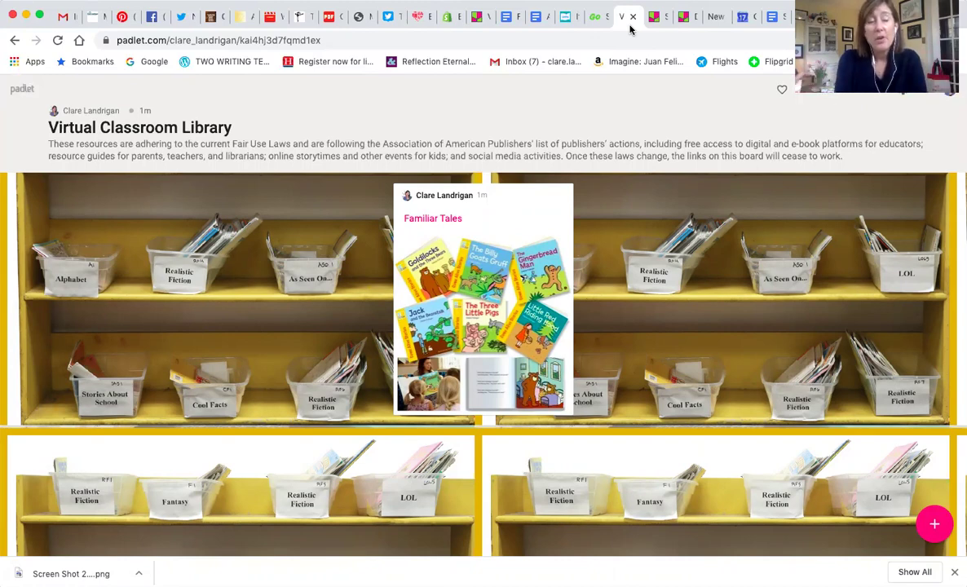
- Browse the Series Shelf, Read Alouds and Mentor Text Set columns of the Virtual Bookroom board
{"action": "left_click", "coordinate": [481, 25]}
{"action": "scroll", "coordinate": [583, 178], "scroll_direction": "right", "scroll_amount": 10}
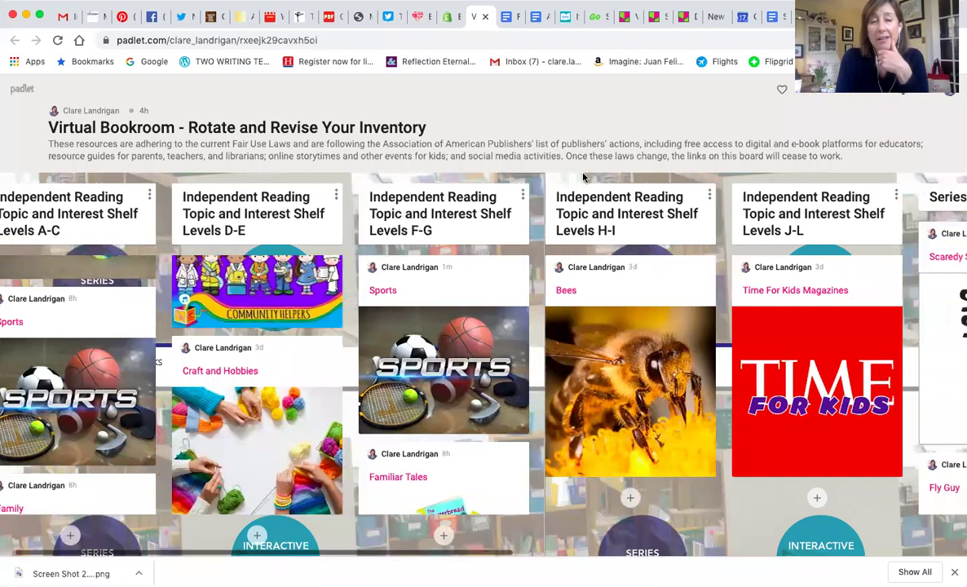
{"action": "scroll", "coordinate": [582, 177], "scroll_direction": "right", "scroll_amount": 6}
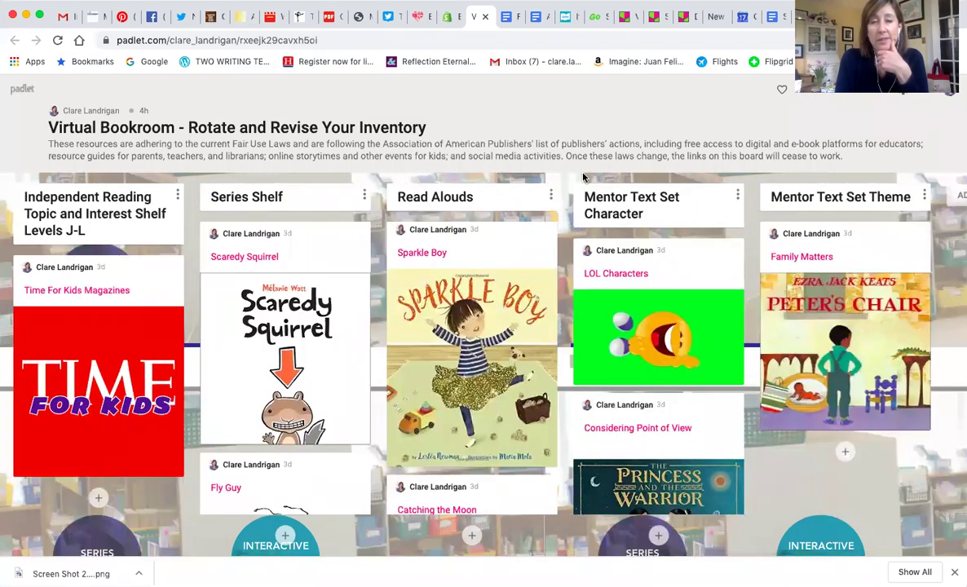
- Find the Hula-Hoopin Queen post in the Read Alouds column and open its post options
{"action": "scroll", "coordinate": [456, 289], "scroll_direction": "down", "scroll_amount": 10}
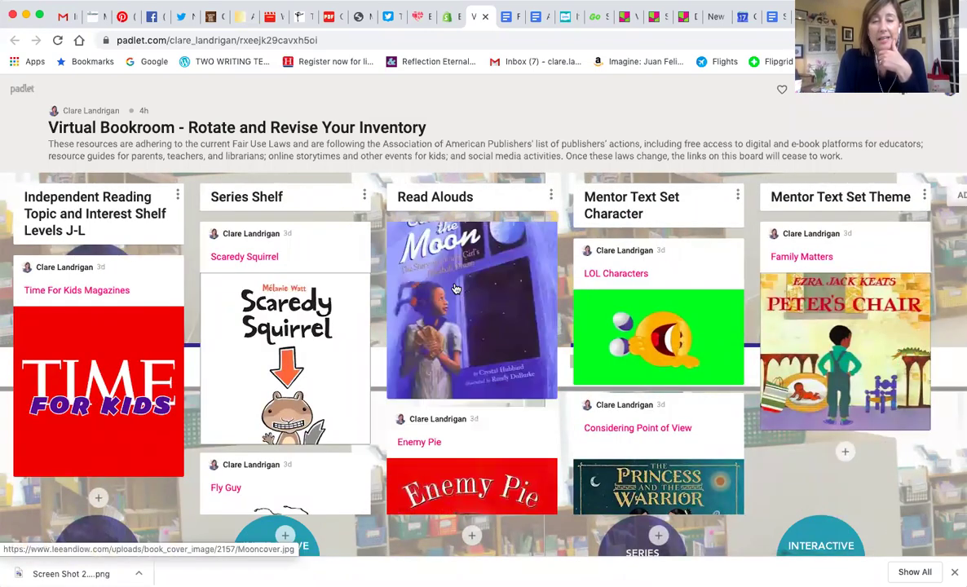
{"action": "scroll", "coordinate": [456, 289], "scroll_direction": "down", "scroll_amount": 5}
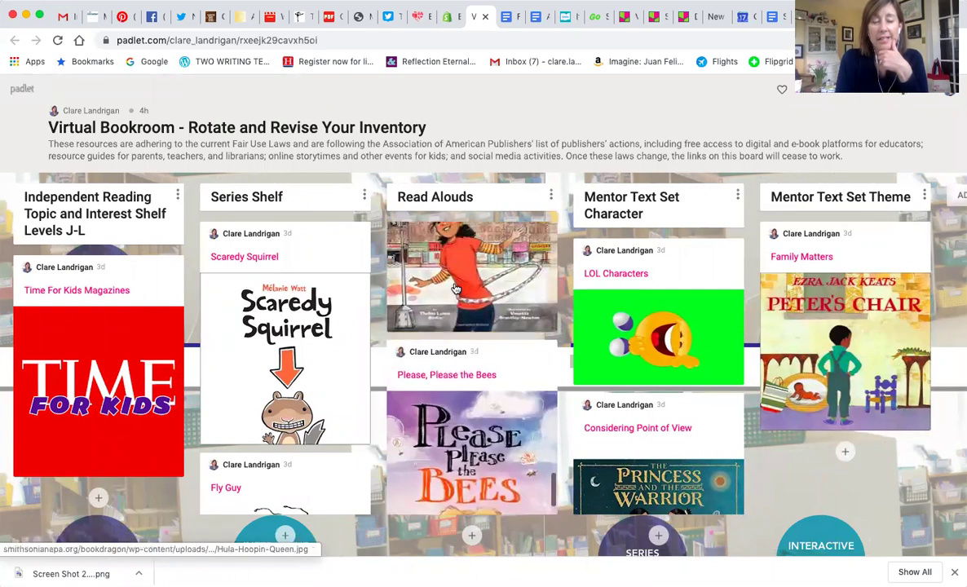
{"action": "scroll", "coordinate": [456, 288], "scroll_direction": "up", "scroll_amount": 4}
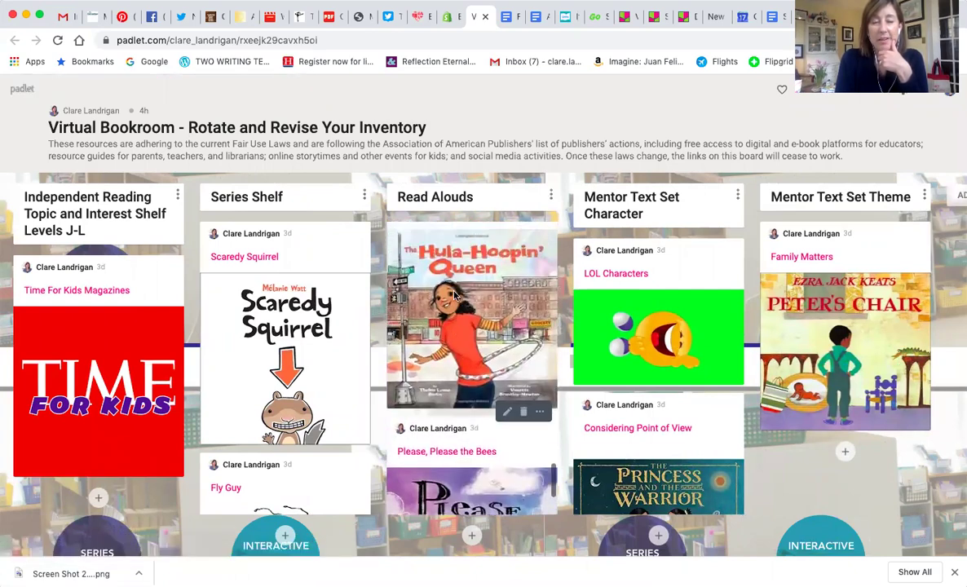
{"action": "scroll", "coordinate": [456, 297], "scroll_direction": "up", "scroll_amount": 1}
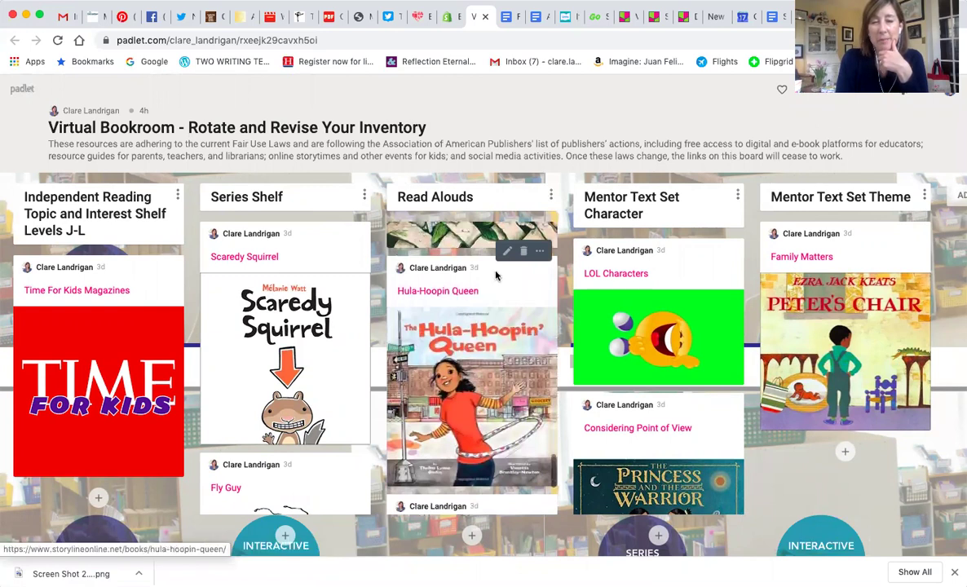
{"action": "left_click", "coordinate": [540, 254]}
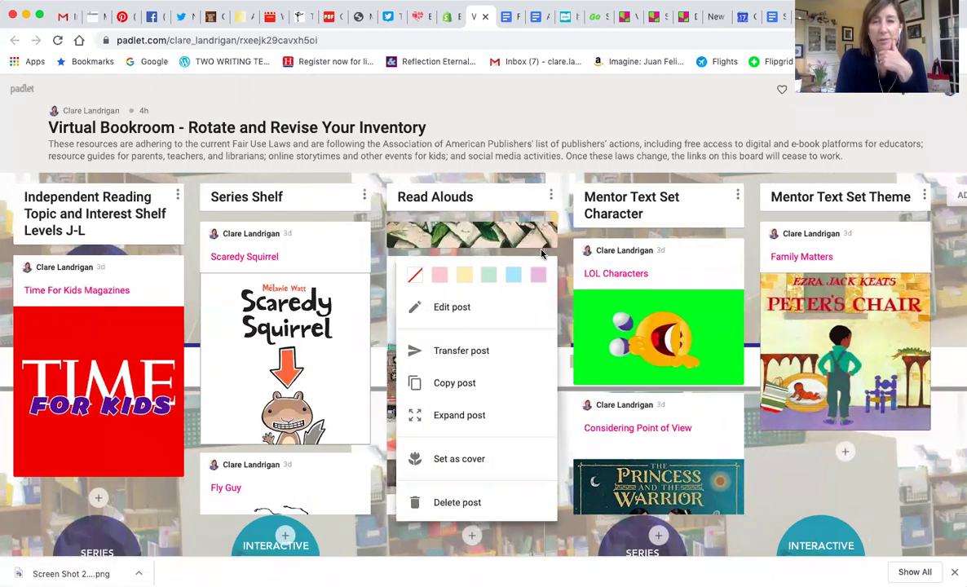
{"action": "left_click", "coordinate": [627, 22]}
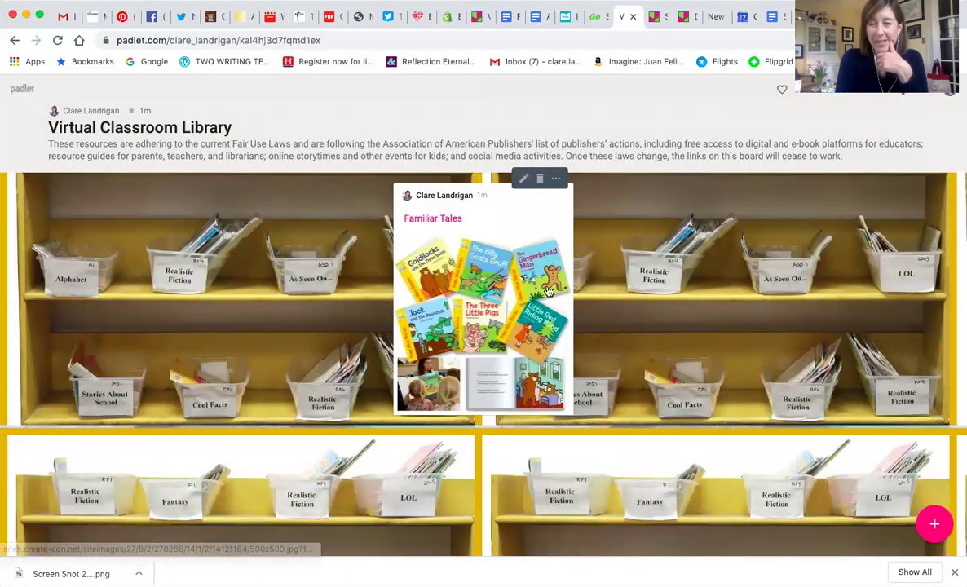
{"action": "left_click", "coordinate": [934, 524]}
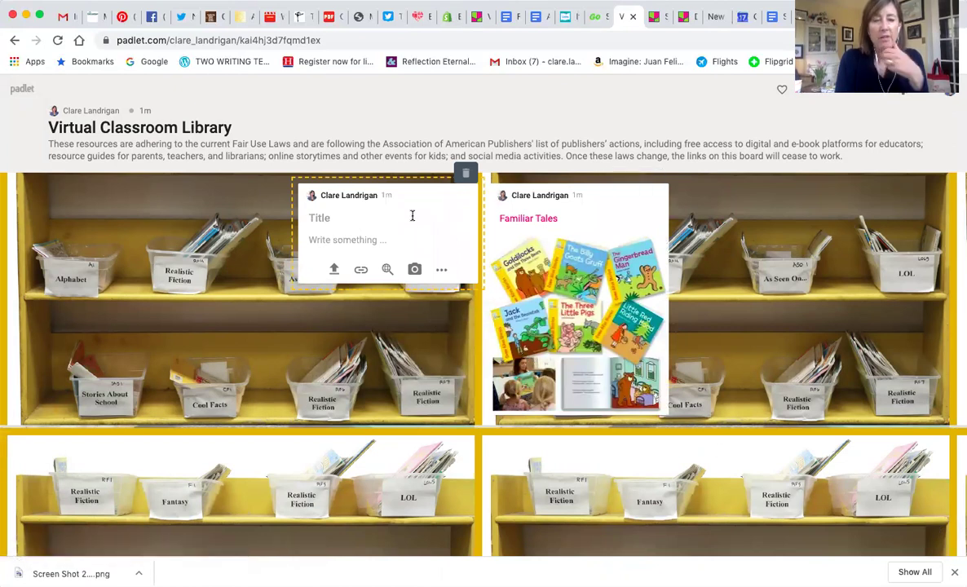
{"action": "type", "text": "Read Aloud"}
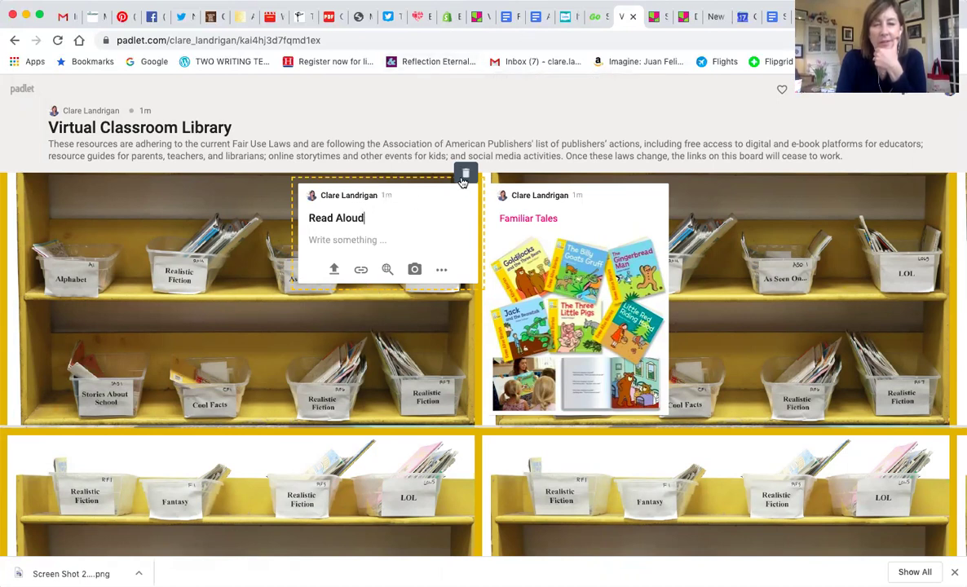
{"action": "left_click", "coordinate": [553, 122]}
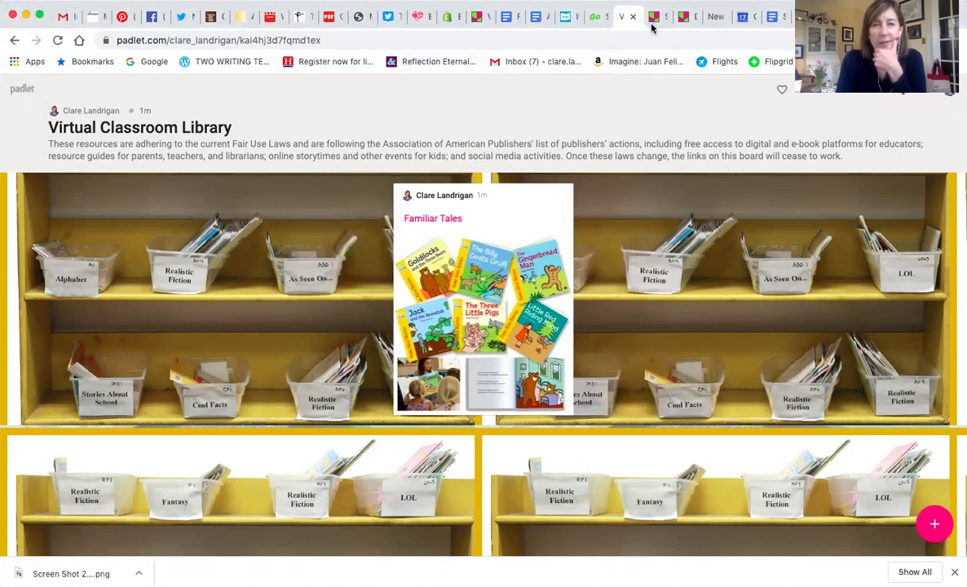
- Transfer the Hula-Hoopin Queen post from the Virtual Bookroom to the Virtual Classroom Library padlet, check that board, and return to the Bookroom
{"action": "left_click", "coordinate": [479, 22]}
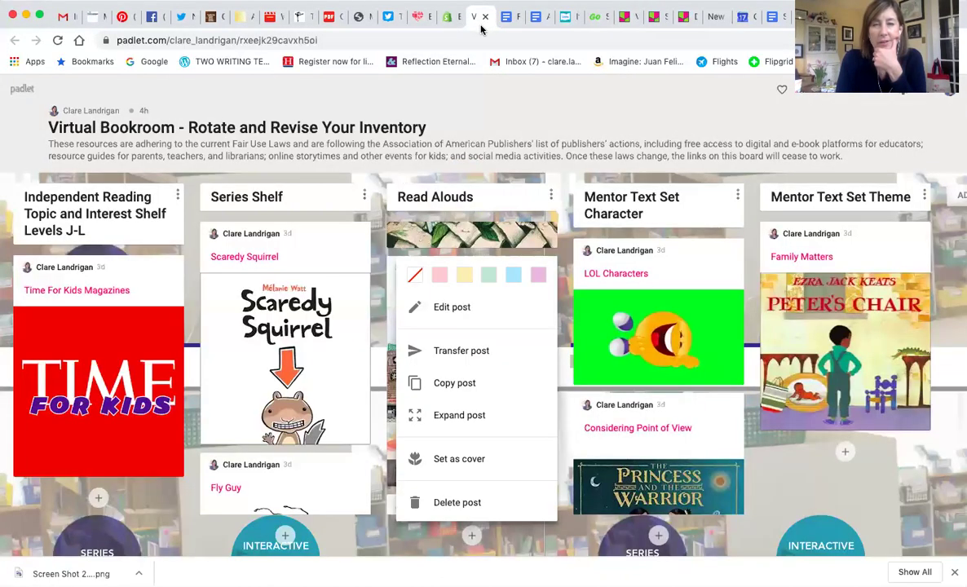
{"action": "left_click", "coordinate": [478, 360]}
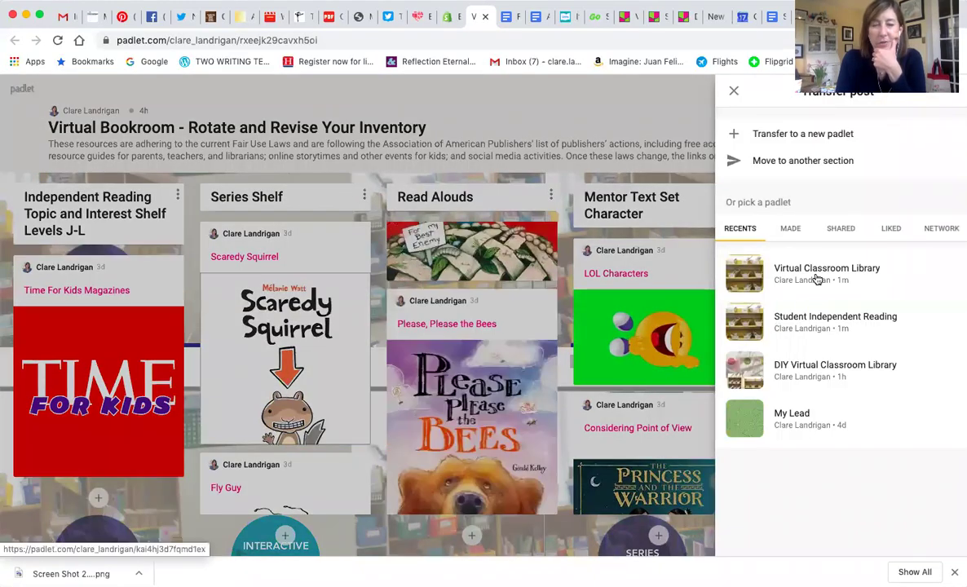
{"action": "left_click", "coordinate": [817, 279]}
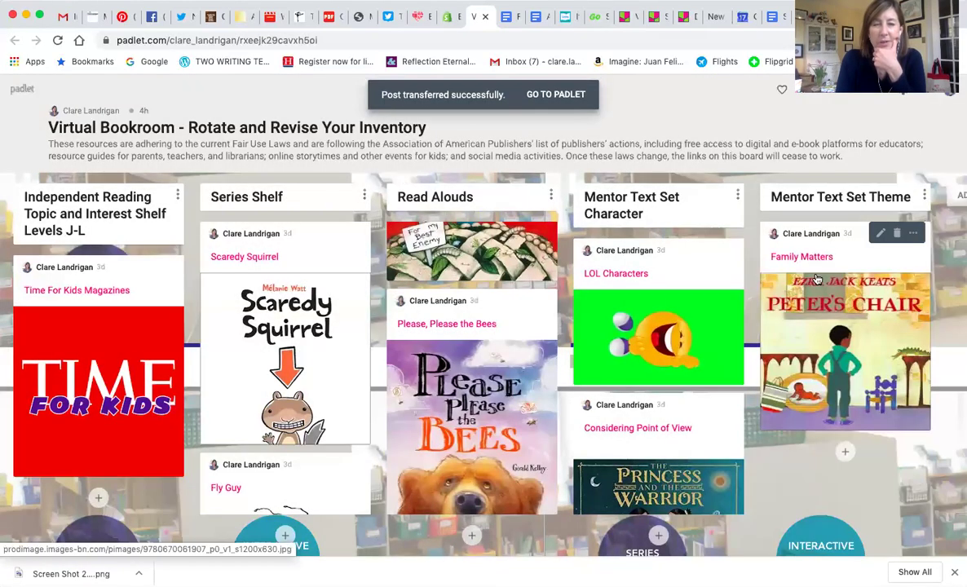
{"action": "left_click", "coordinate": [628, 23]}
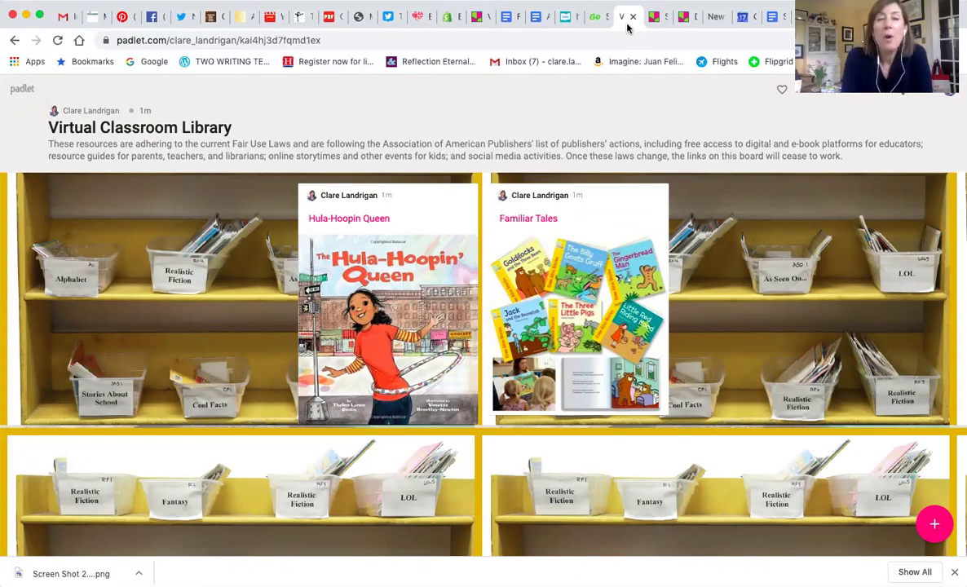
{"action": "left_click", "coordinate": [479, 26]}
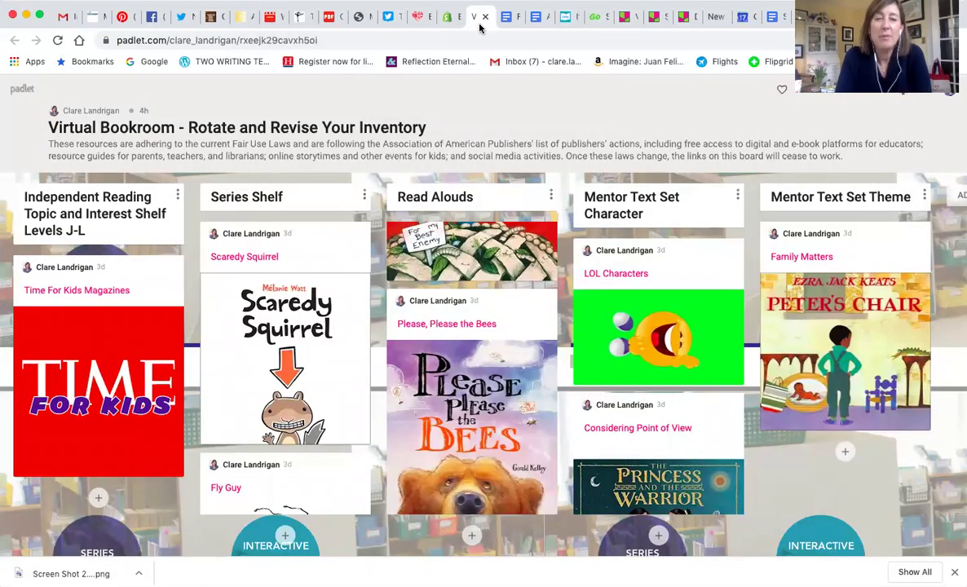